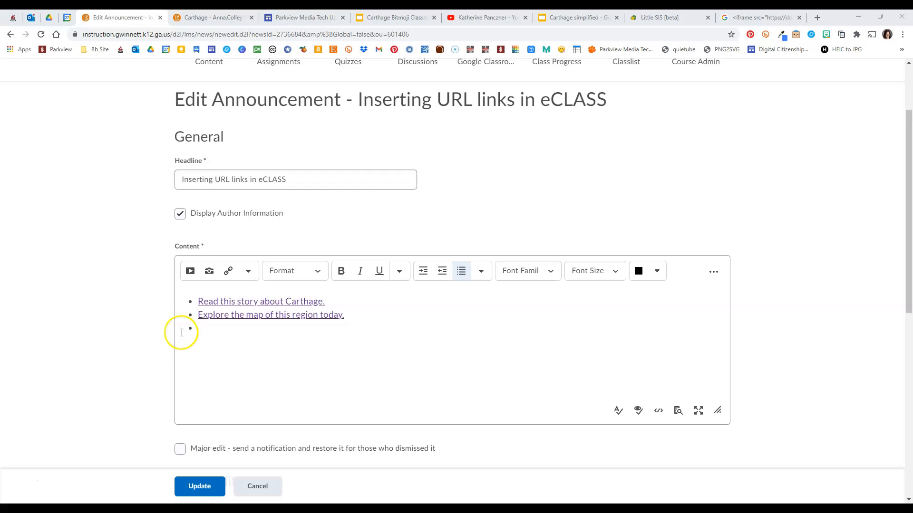
- Start a URL quicklink in the empty third bullet of the announcement content, after checking the Carthage announcement's link list
left_click(205, 17)
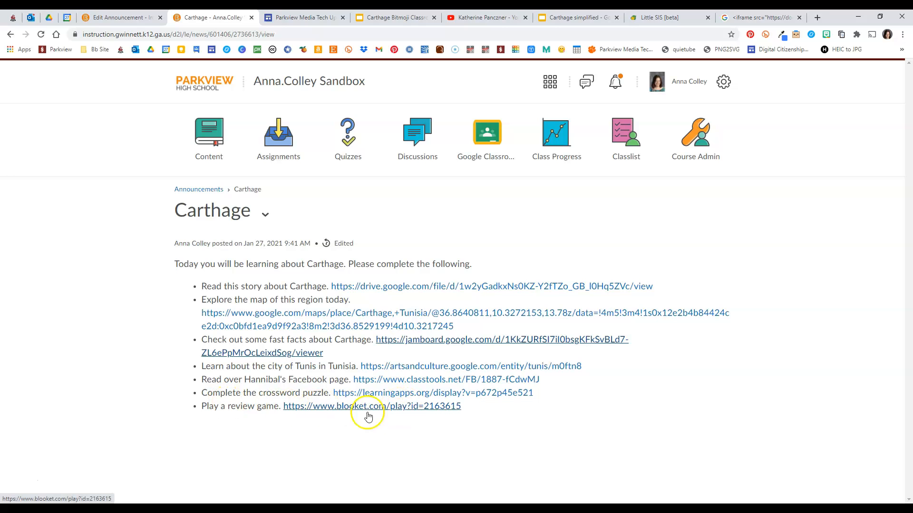
left_click(129, 15)
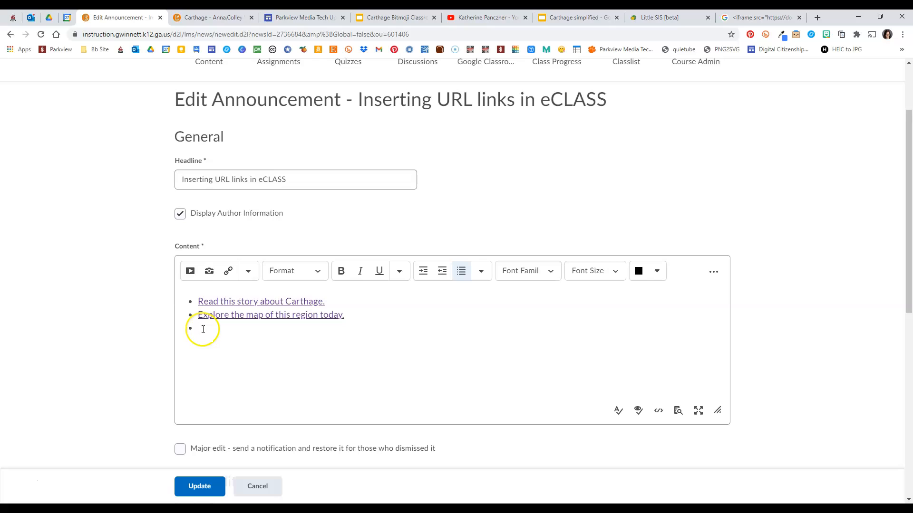
left_click(209, 322)
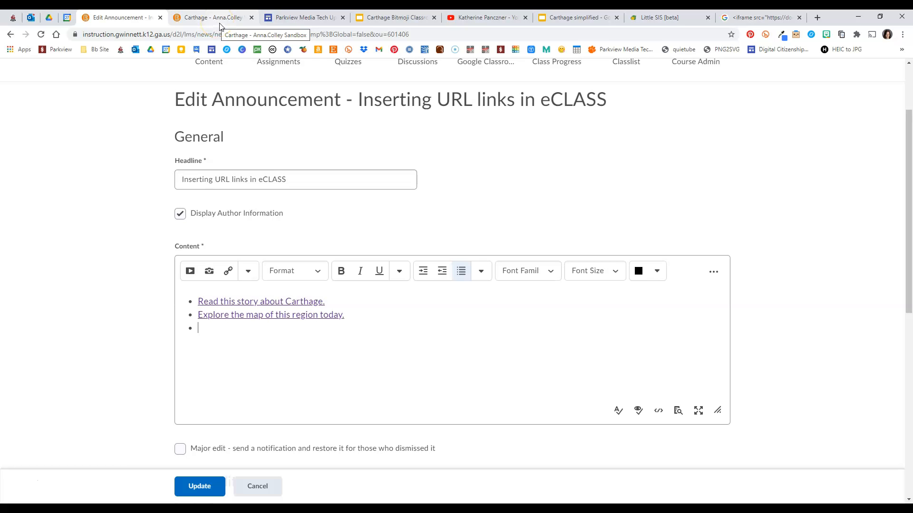
left_click(228, 271)
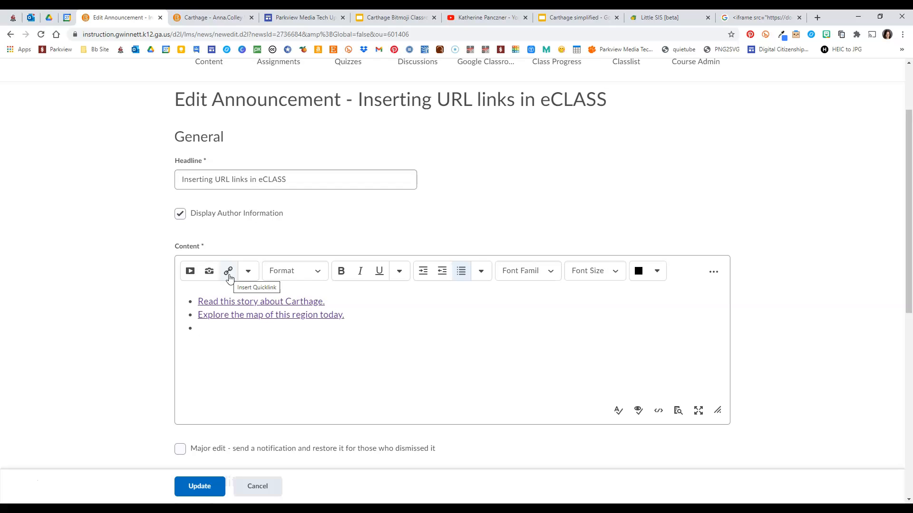
left_click(229, 278)
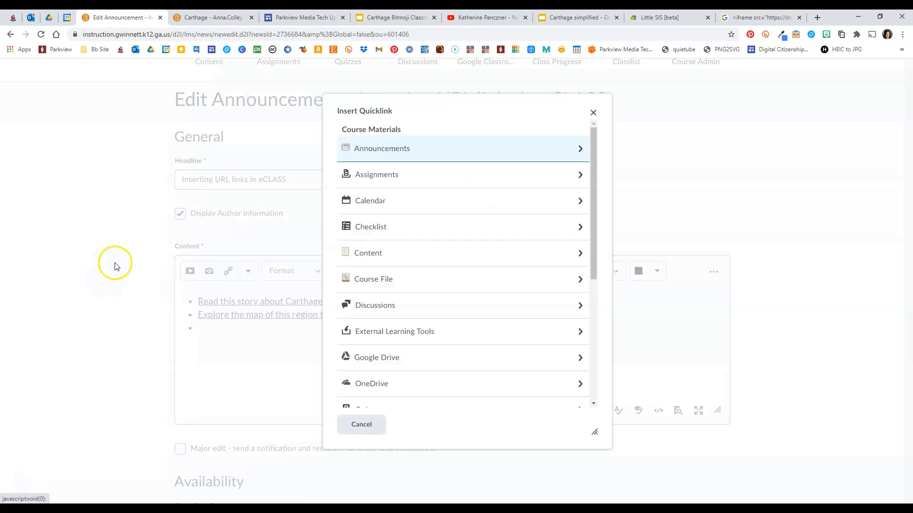
scroll(461, 306, "down", 3)
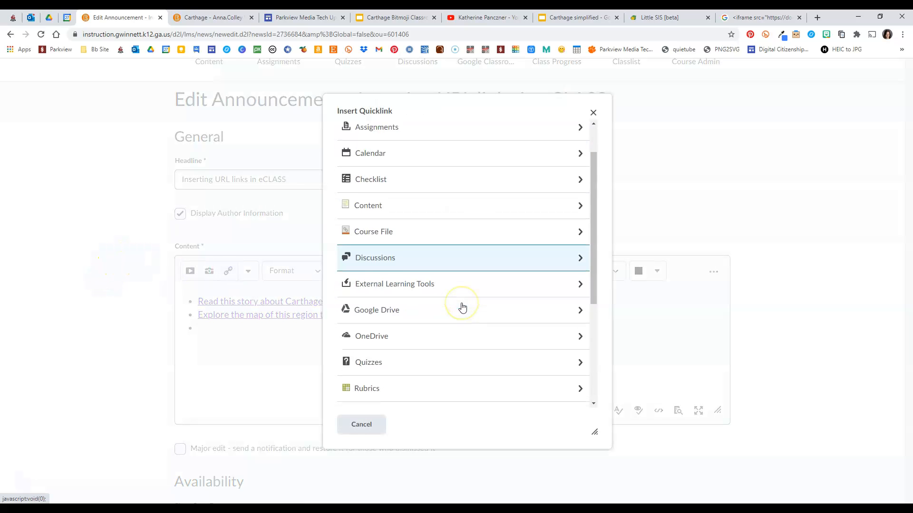
scroll(461, 309, "down", 2)
left_click(432, 318)
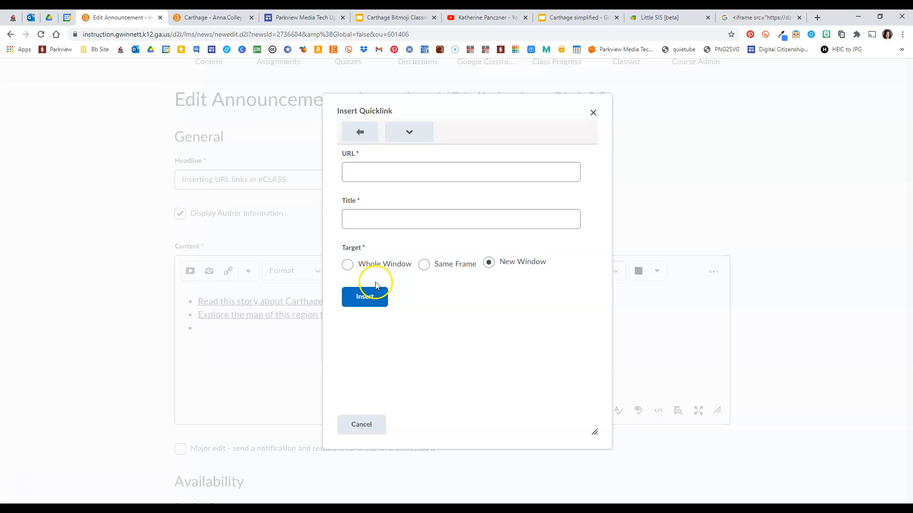
left_click(358, 167)
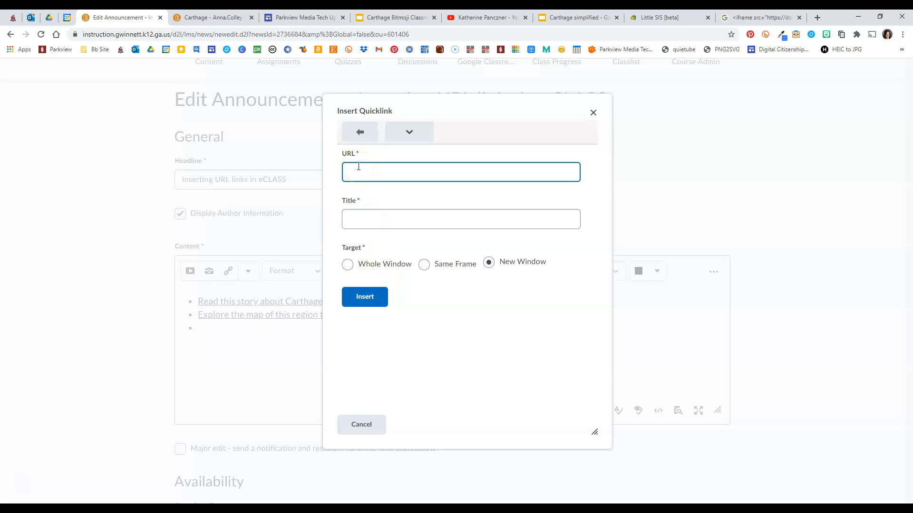
- Copy the address of the Jamboard link about fast facts from the Carthage announcement
left_click(204, 17)
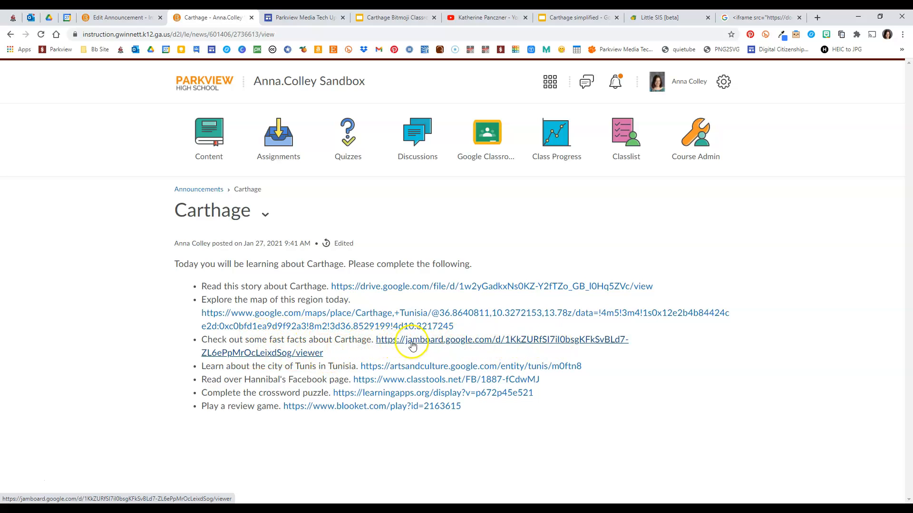
left_click_drag(375, 339, 329, 353)
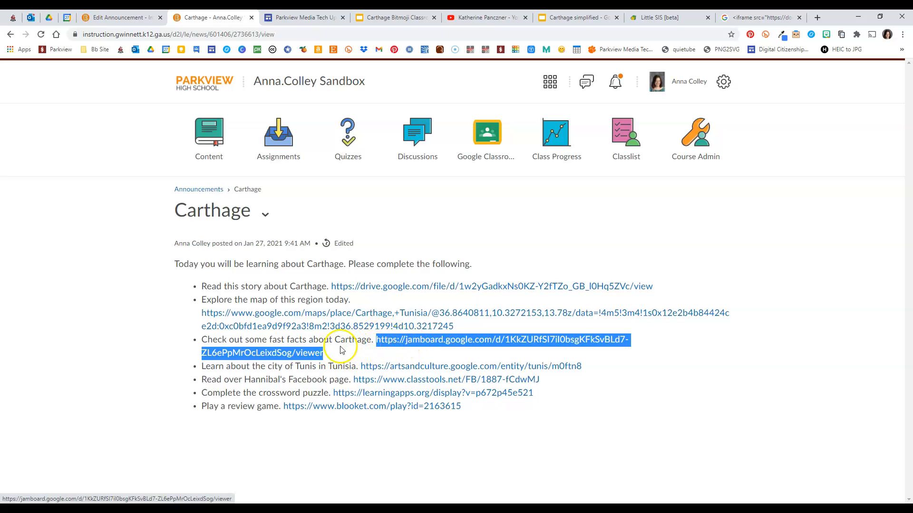
left_click(342, 350)
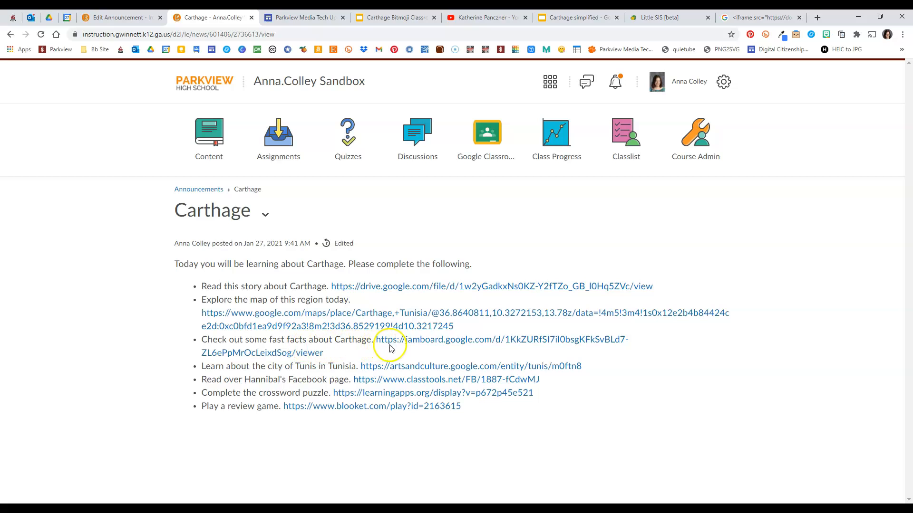
right_click(452, 343)
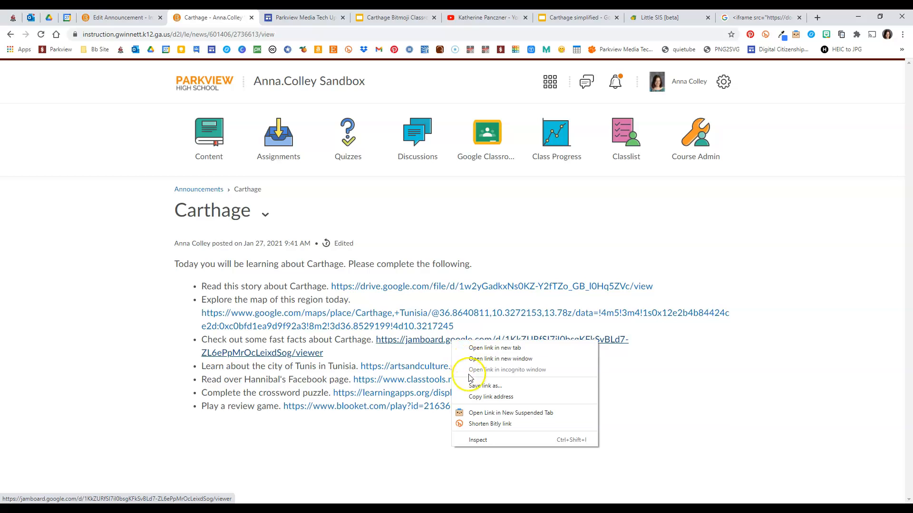
left_click(476, 398)
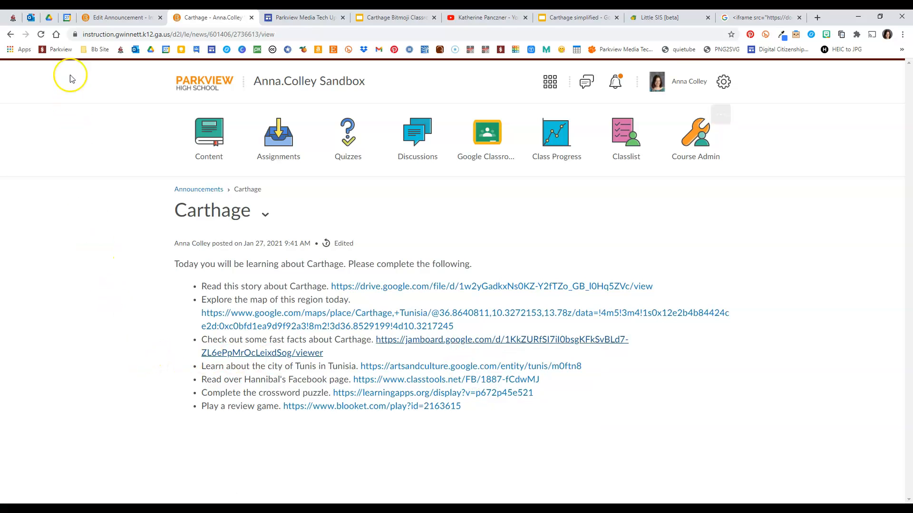
- Paste the copied Jamboard address as the quicklink's URL
left_click(107, 20)
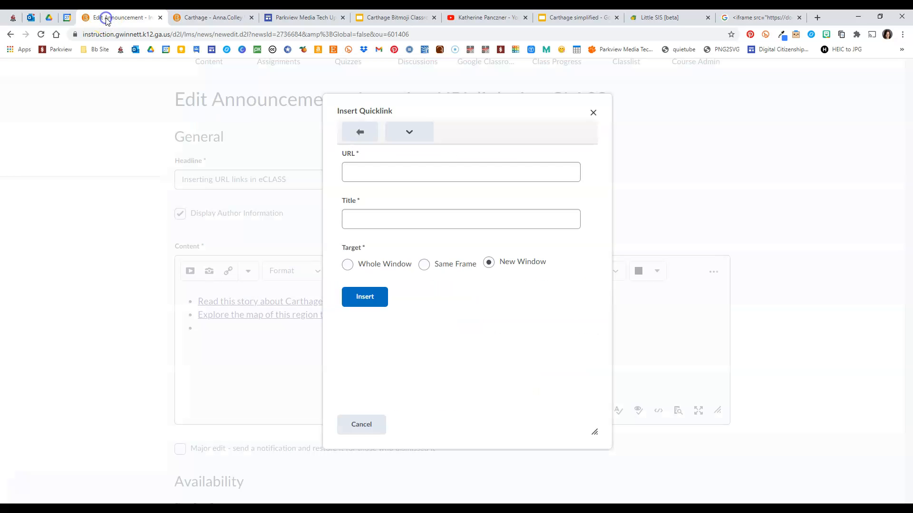
left_click(352, 177)
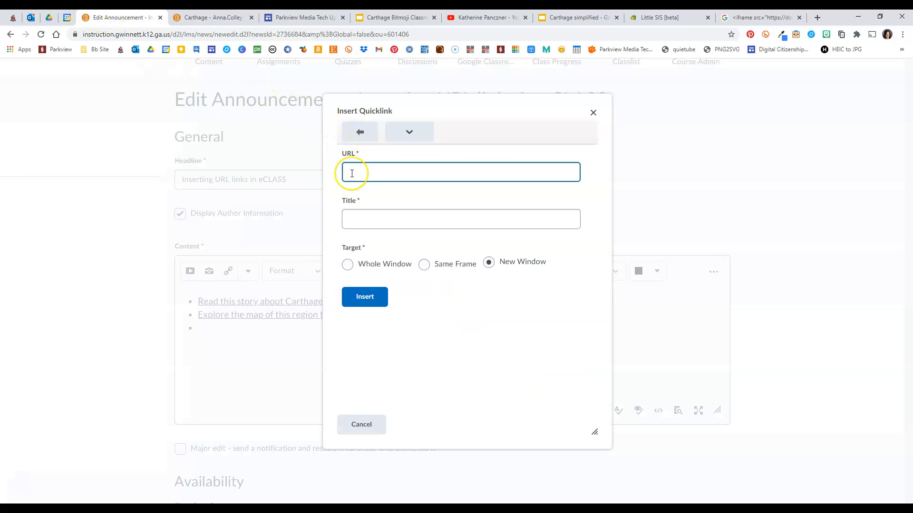
left_click(352, 173)
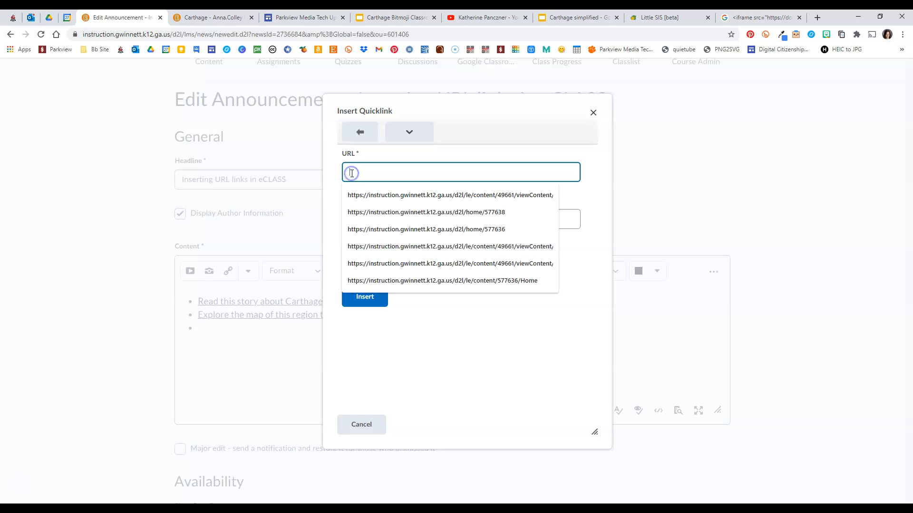
right_click(352, 172)
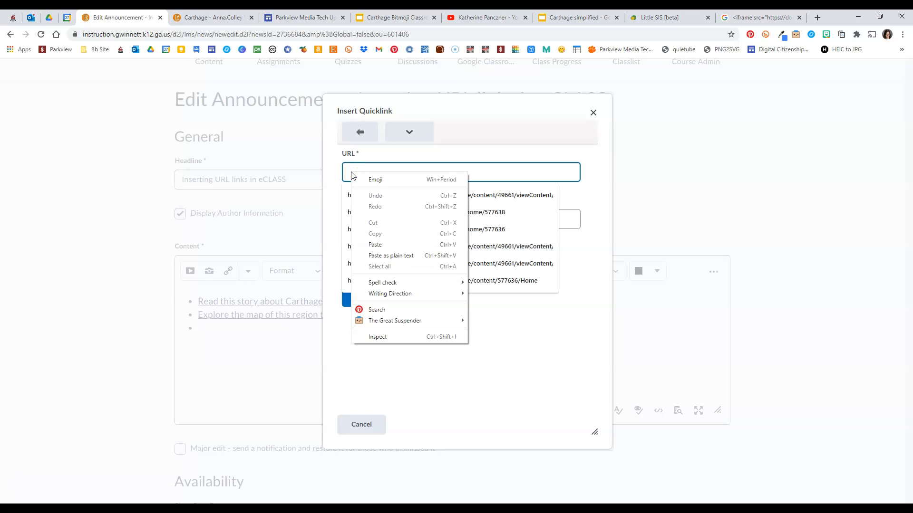
left_click(374, 244)
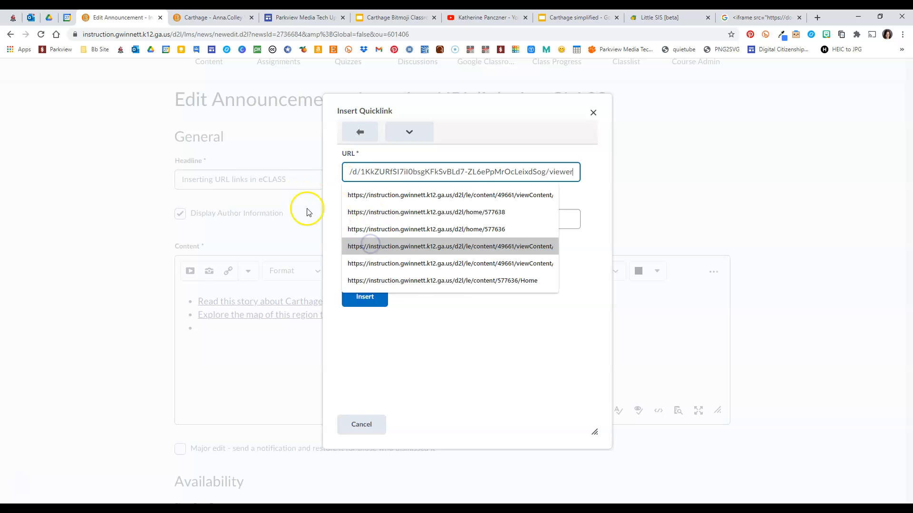
left_click(580, 419)
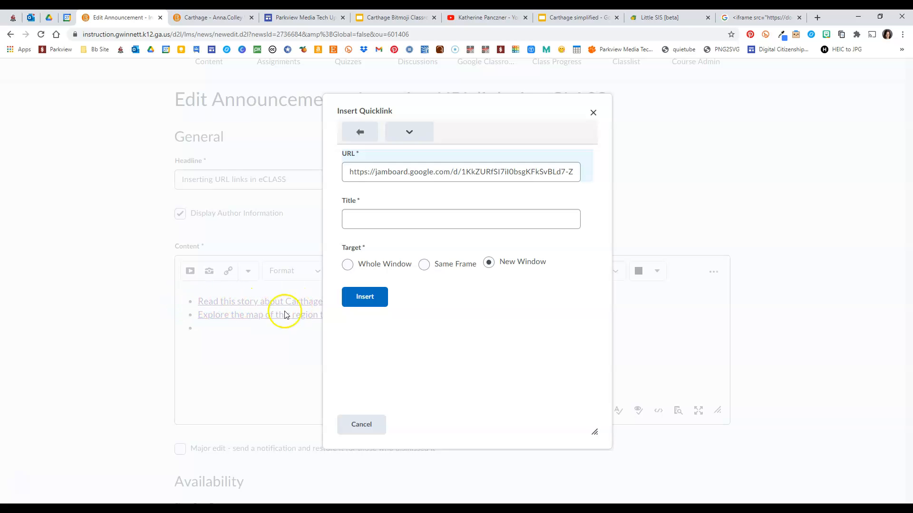
- Insert the quicklink with the title "Fast Facts about Carthage" and New Window as its target
left_click(358, 220)
left_click(358, 221)
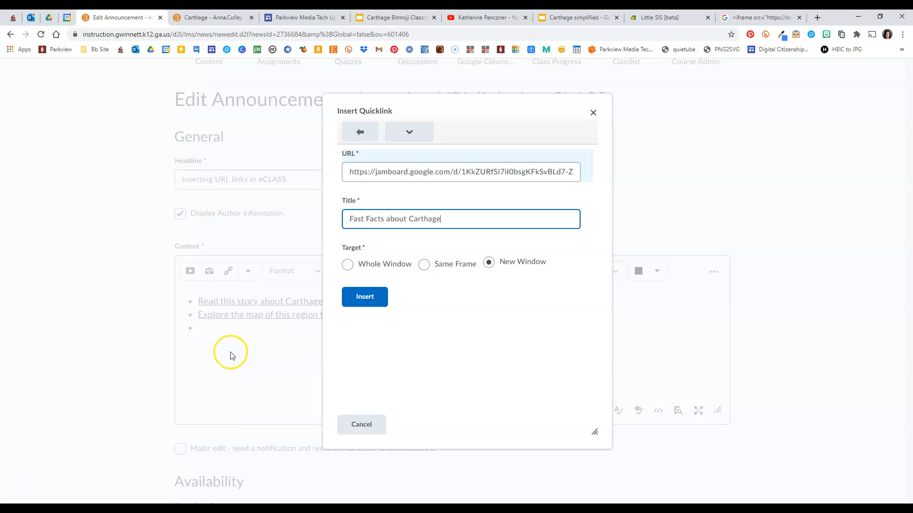
left_click(526, 269)
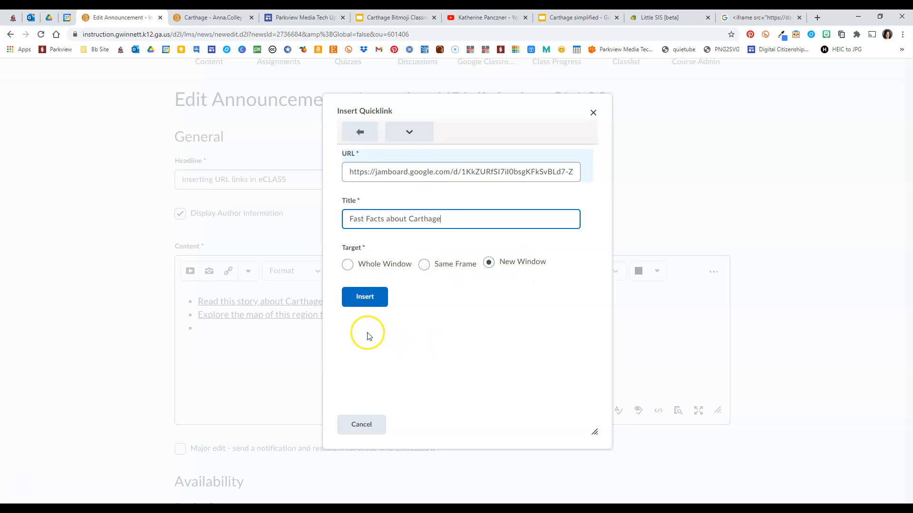
left_click(365, 299)
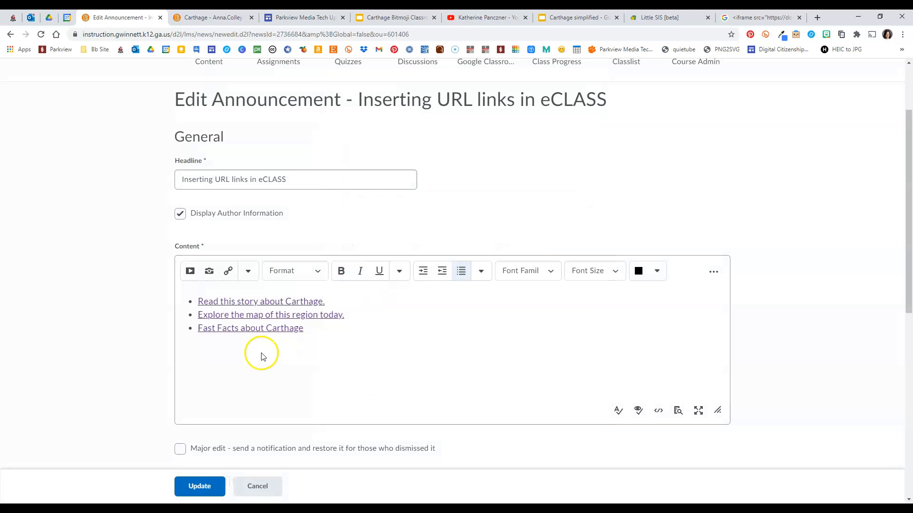
- Add a fourth bullet reading "Learn about Tunis in Tunisia" below the Fast Facts link, based on the Carthage announcement's list
left_click(326, 328)
left_click(189, 18)
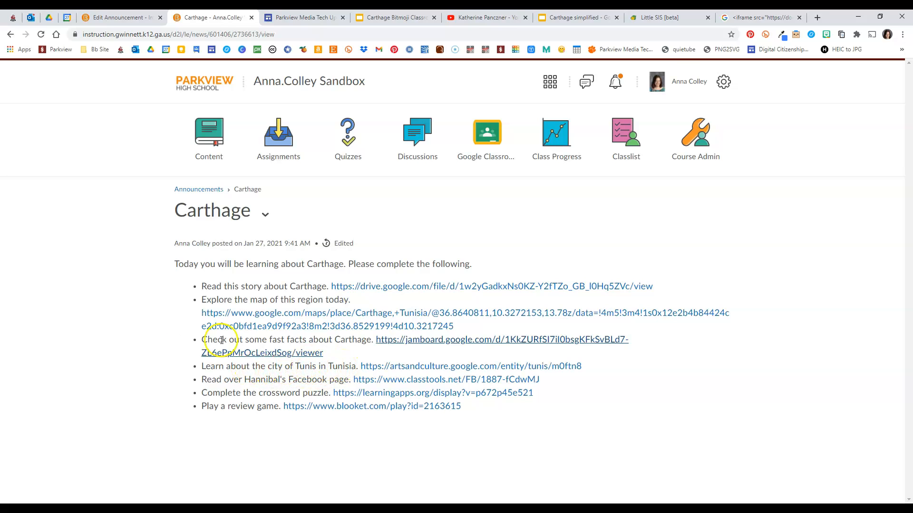
left_click(106, 14)
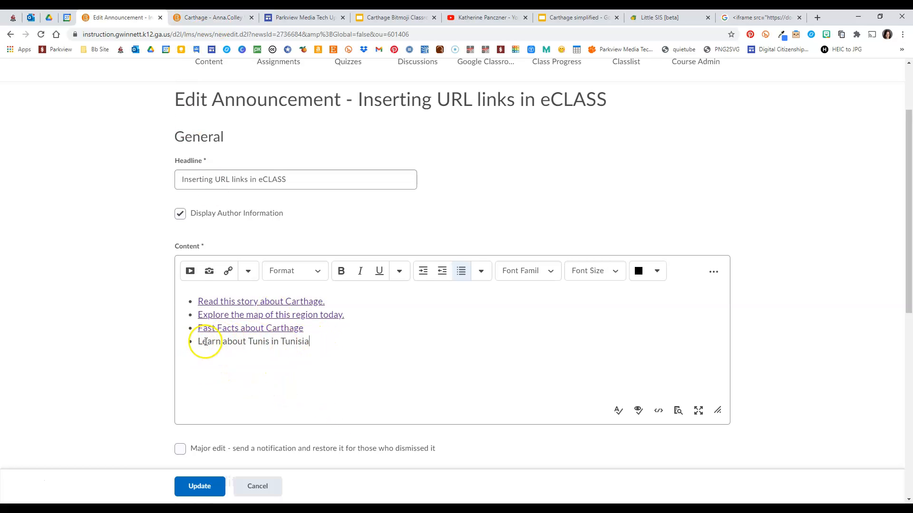
- Start a URL quicklink on the fourth bullet's text "Learn about Tunis in Tunisia"
left_click_drag(217, 343, 307, 344)
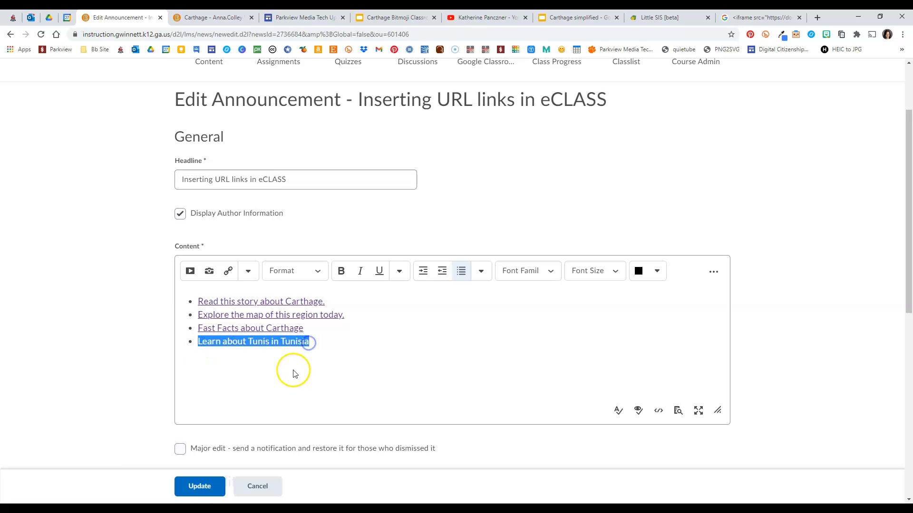
left_click(229, 272)
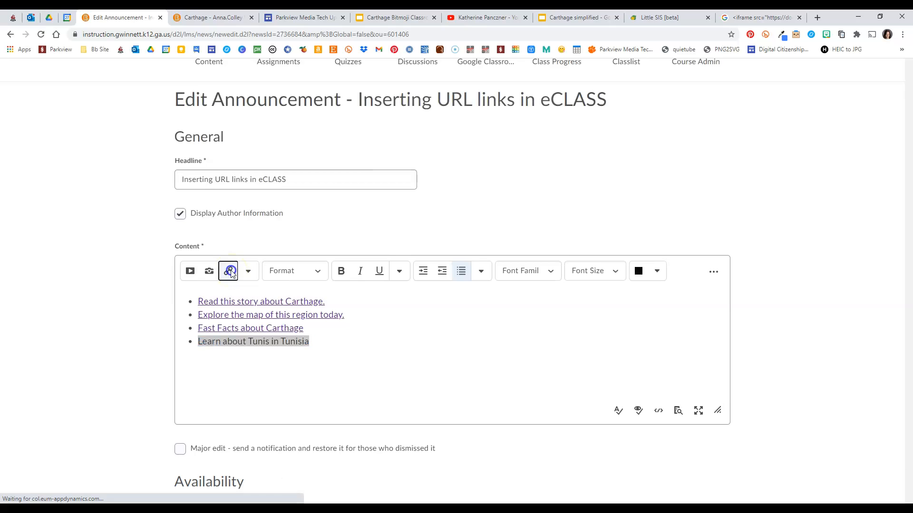
scroll(376, 356, "down", 4)
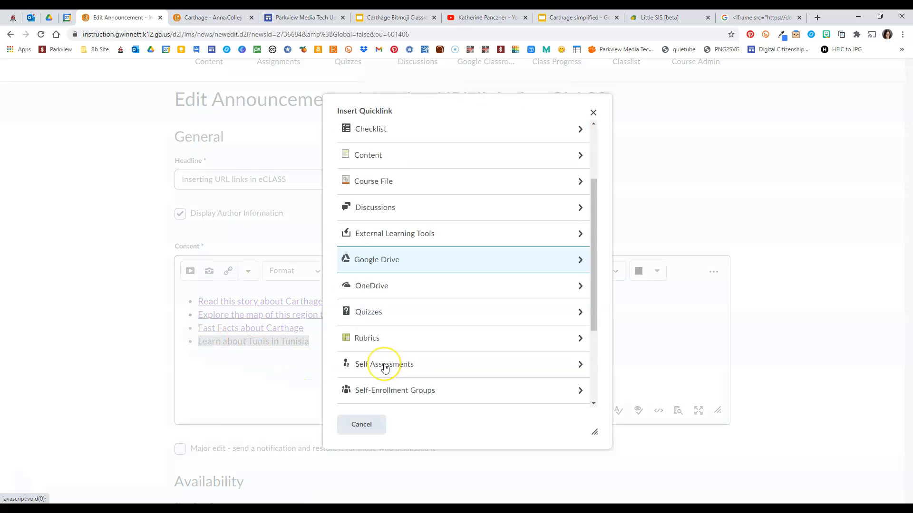
left_click(387, 354)
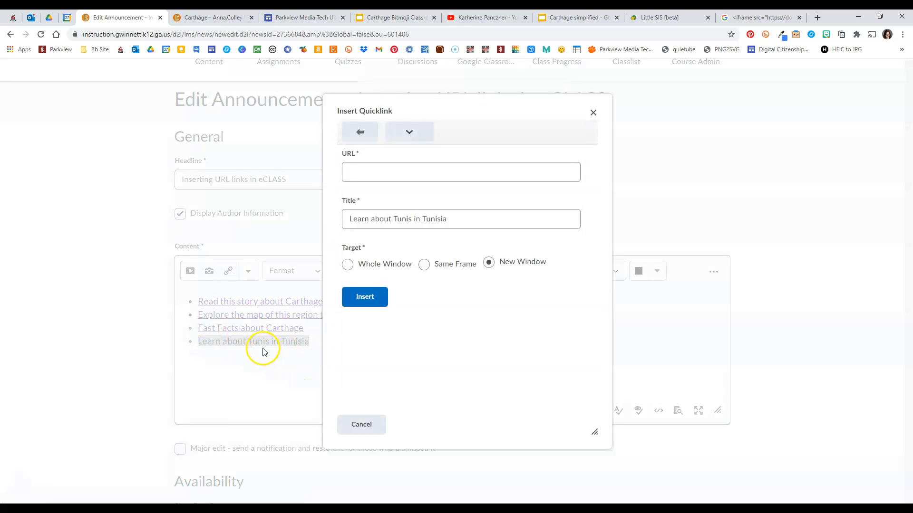
left_click(464, 220)
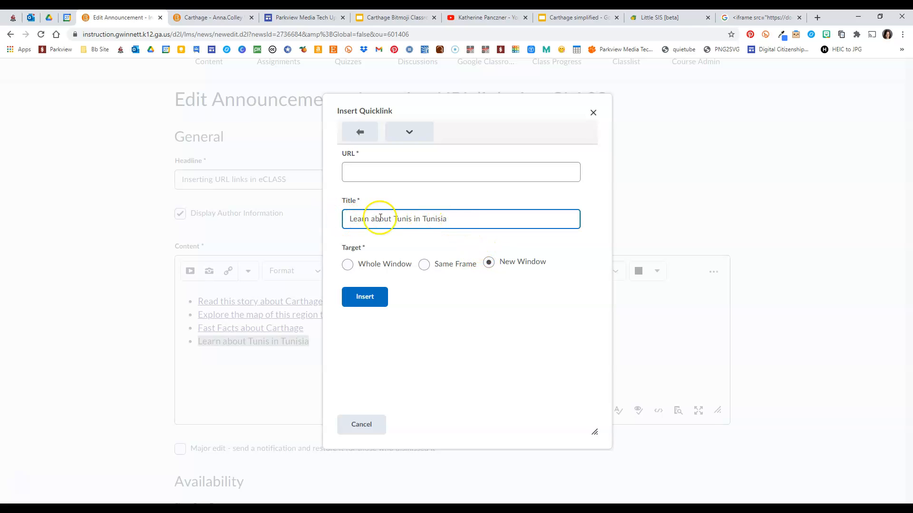
left_click(357, 172)
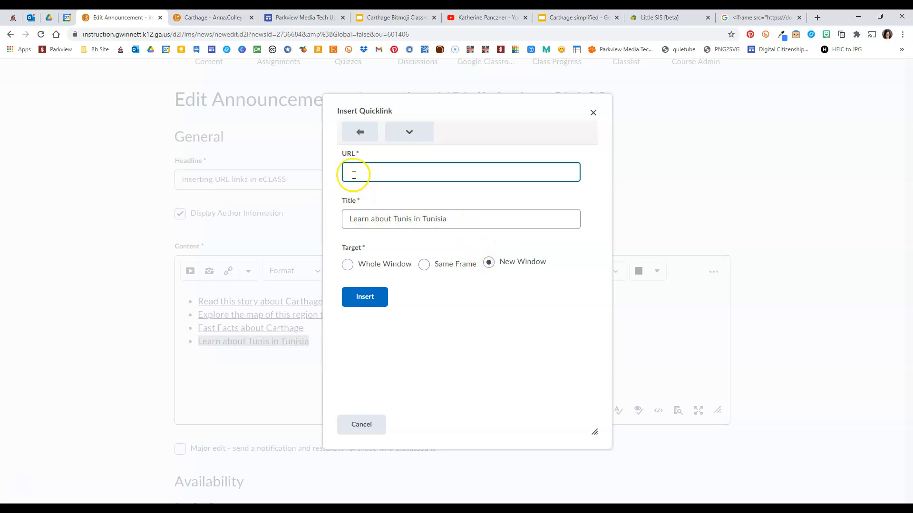
- Copy the address of the Google Arts & Culture link about Tunis from the Carthage announcement
left_click(235, 18)
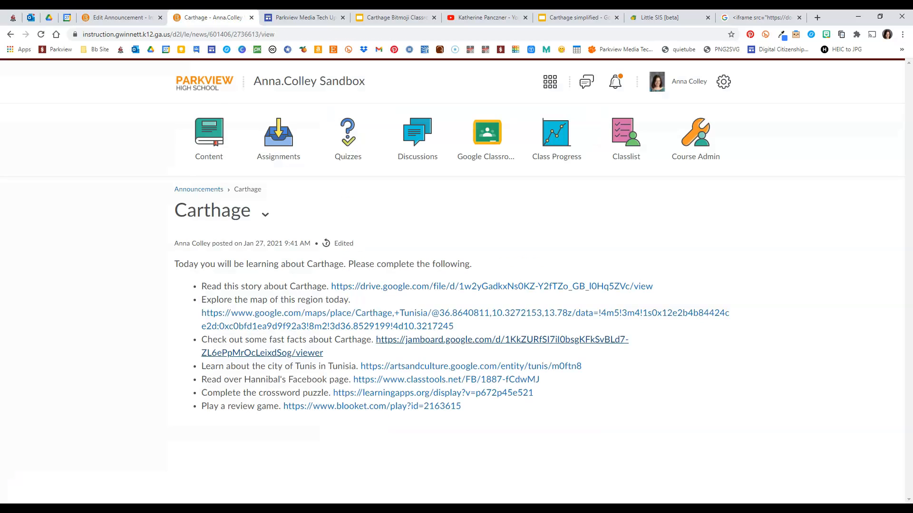
right_click(426, 371)
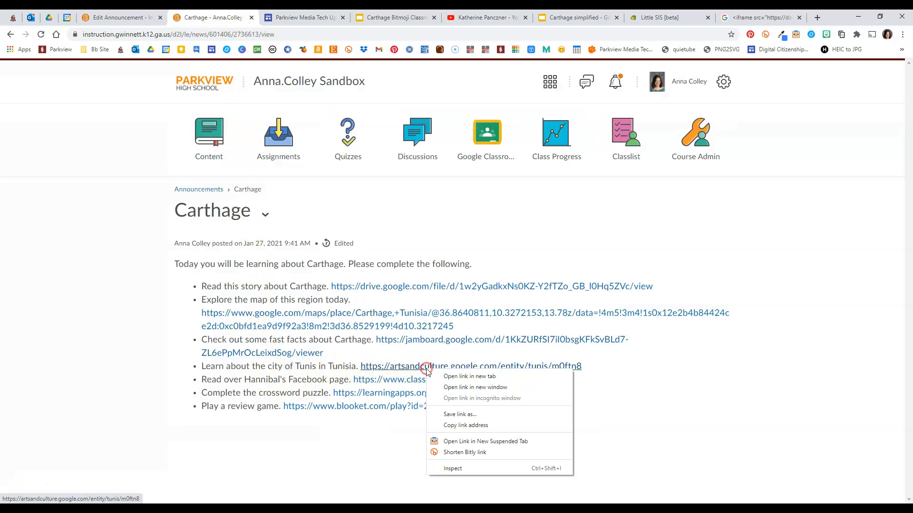
left_click(466, 425)
left_click(123, 19)
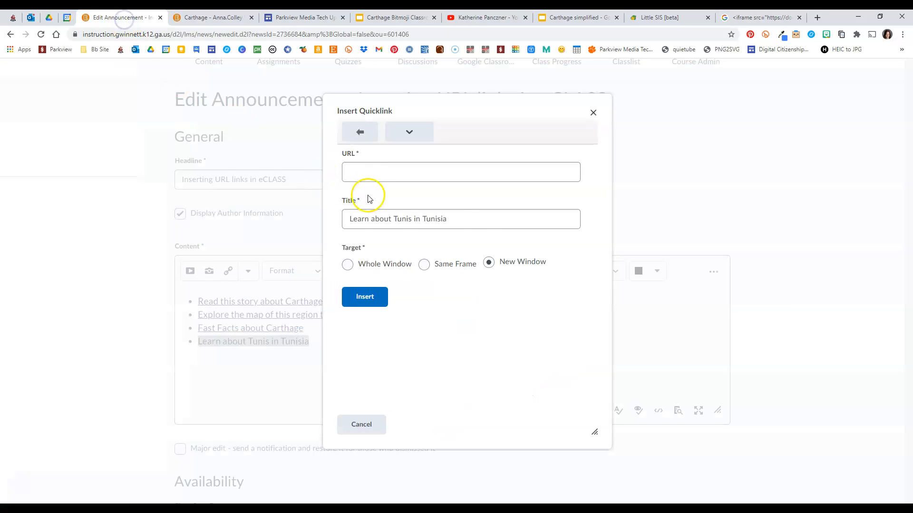
left_click(364, 167)
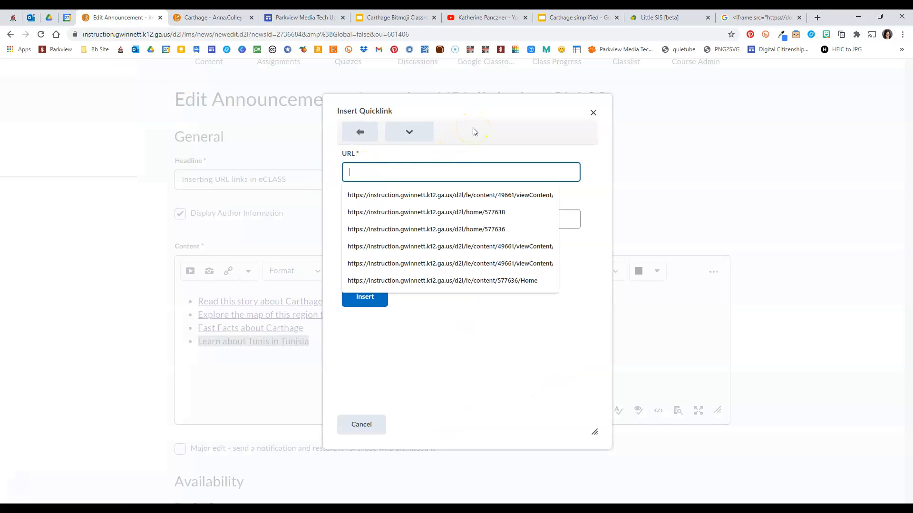
type("https://artsandculture.google.com/entity/tunis/m0ftn8")
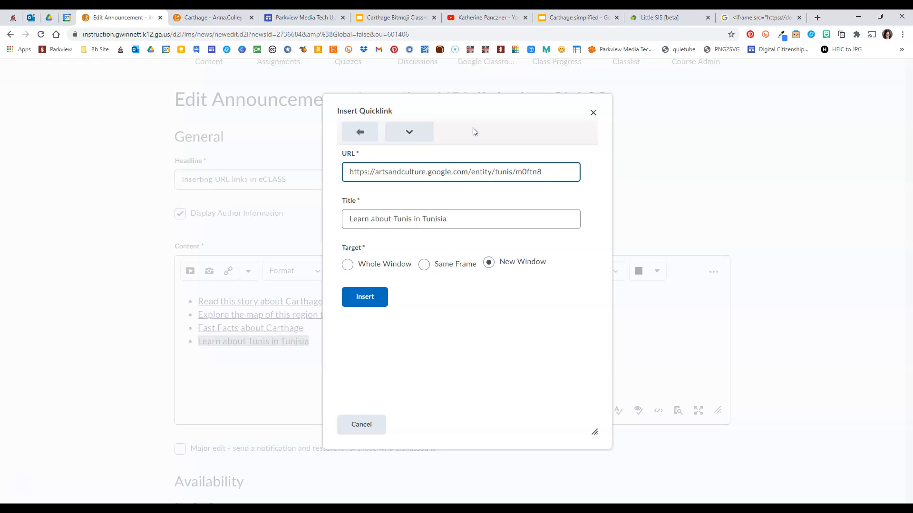
key("Tab")
left_click(362, 300)
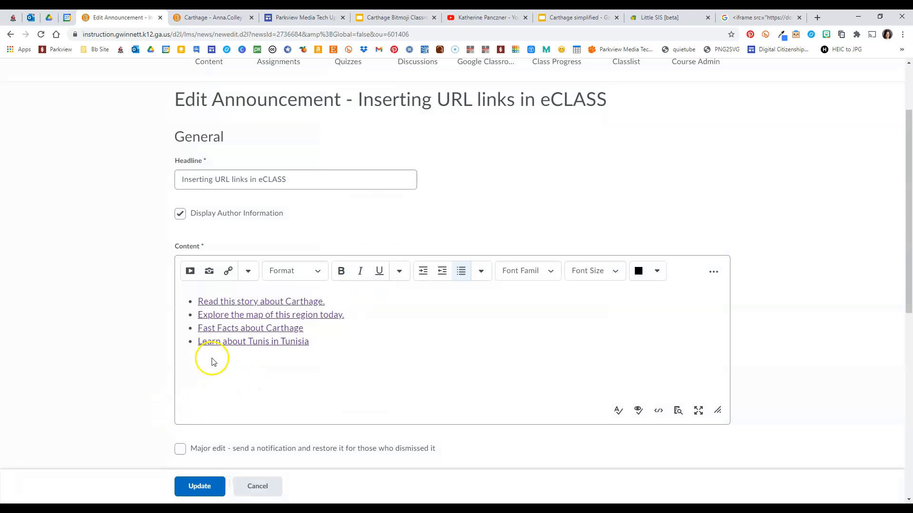